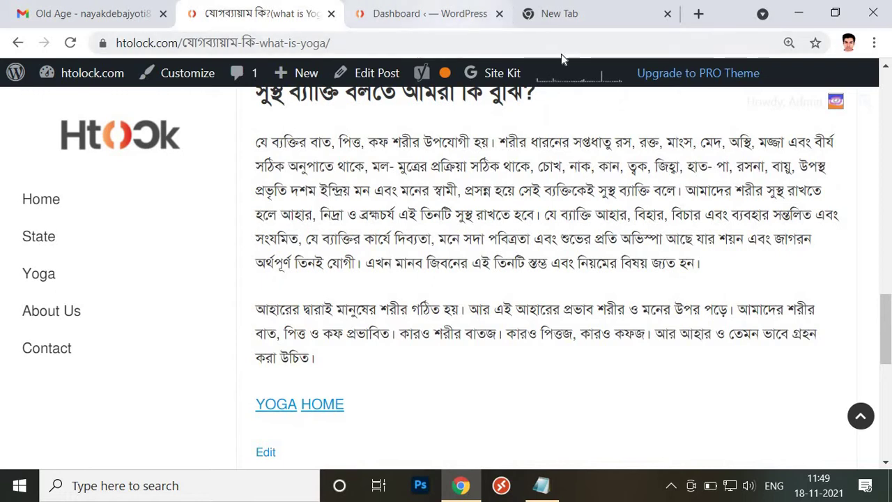
Step: Search Google for "avro keyboard" in the empty browser tab
{"action": "left_click", "coordinate": [541, 486]}
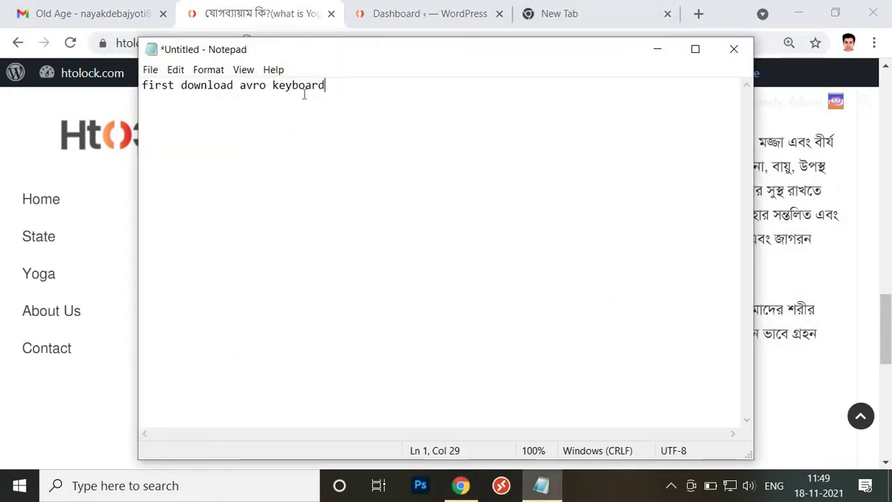
{"action": "left_click", "coordinate": [581, 8]}
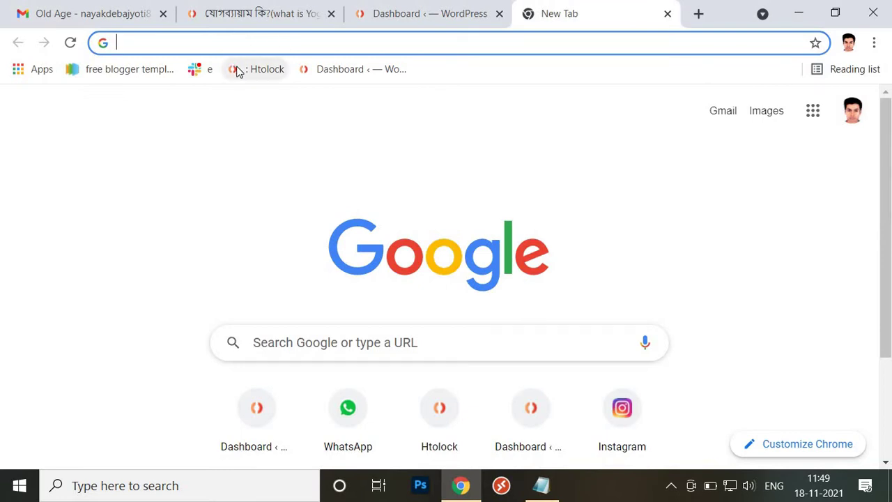
{"action": "type", "text": "avrpo"}
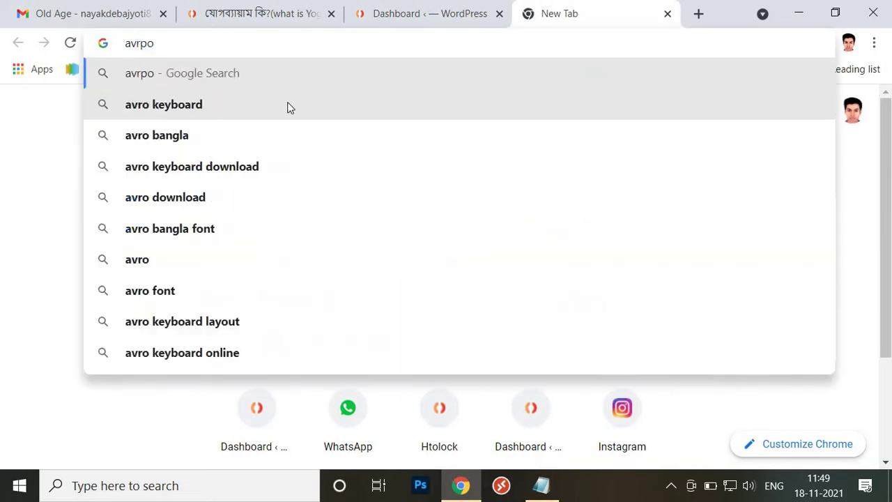
{"action": "key", "text": "BackSpace"}
{"action": "key", "text": "BackSpace"}
{"action": "type", "text": "o"}
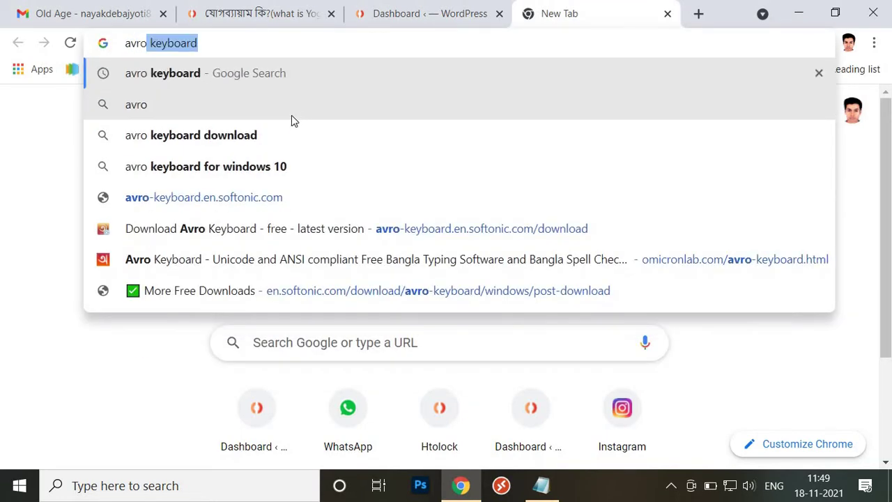
{"action": "left_click", "coordinate": [249, 93]}
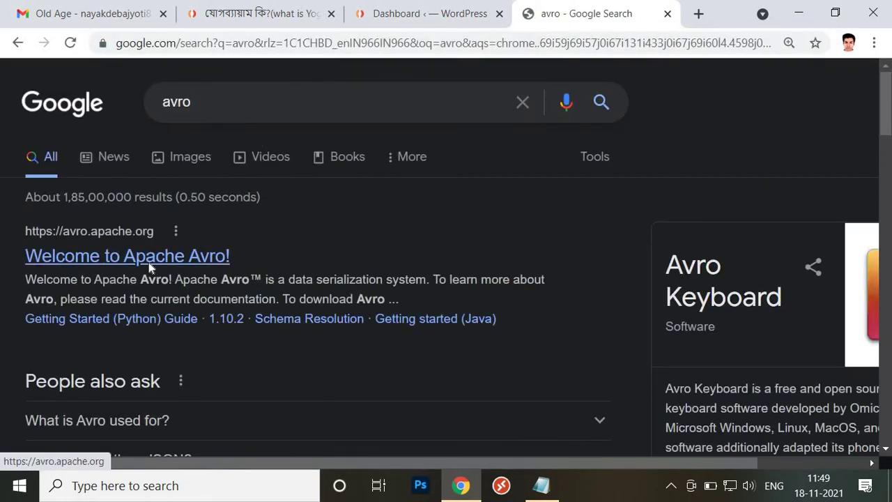
{"action": "double_click", "coordinate": [176, 102]}
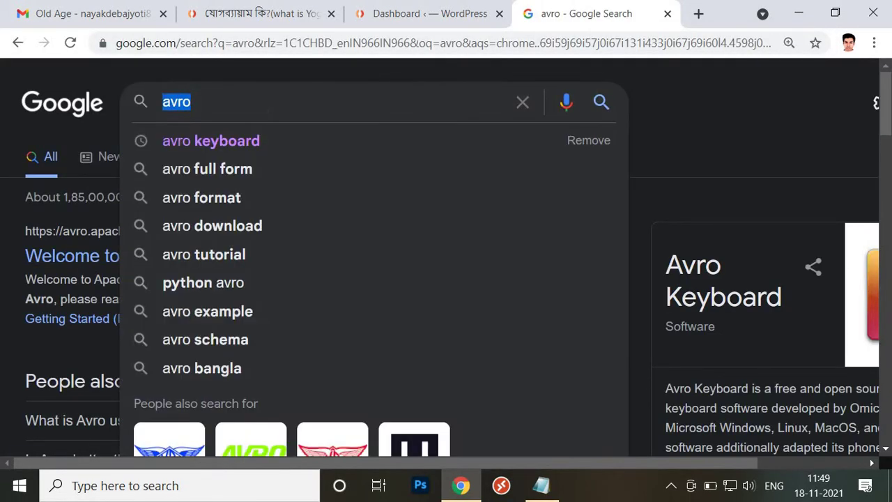
{"action": "left_click", "coordinate": [265, 139]}
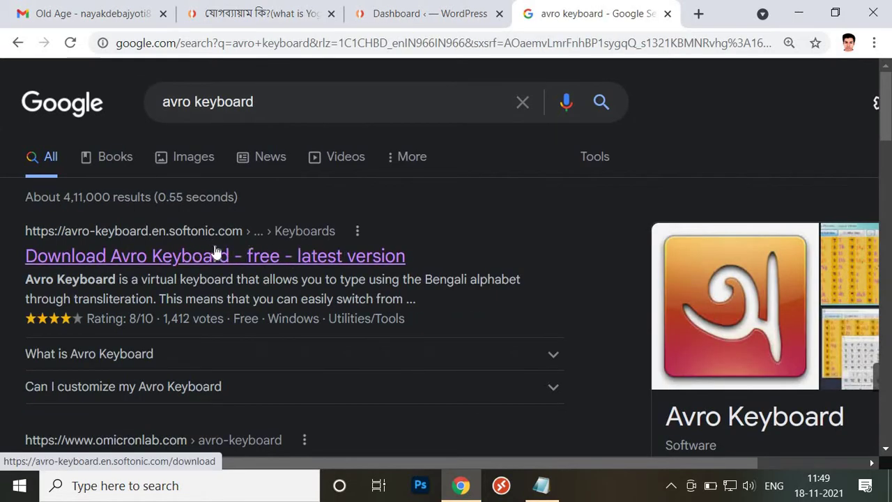
Step: Download Avro Keyboard for PC from the Softonic search result and show the setup file in its folder
{"action": "left_click", "coordinate": [197, 257]}
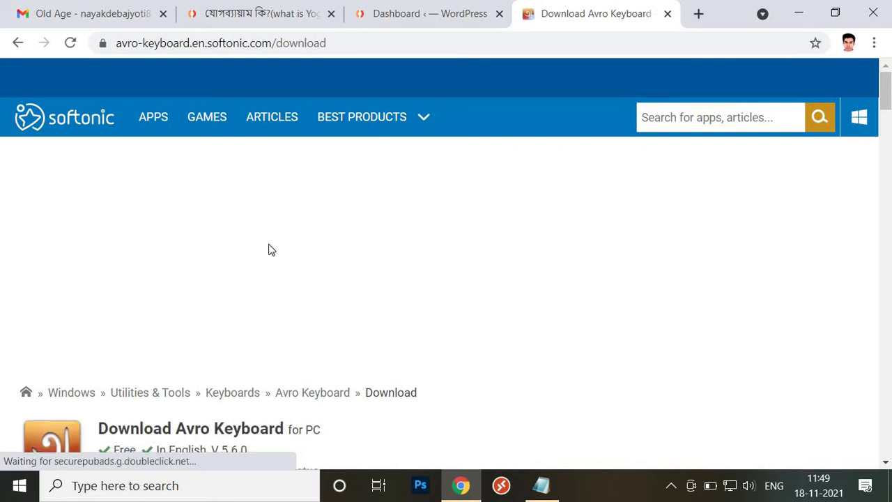
{"action": "scroll", "coordinate": [223, 282], "scroll_direction": "down", "scroll_amount": 2}
{"action": "scroll", "coordinate": [232, 281], "scroll_direction": "down", "scroll_amount": 4}
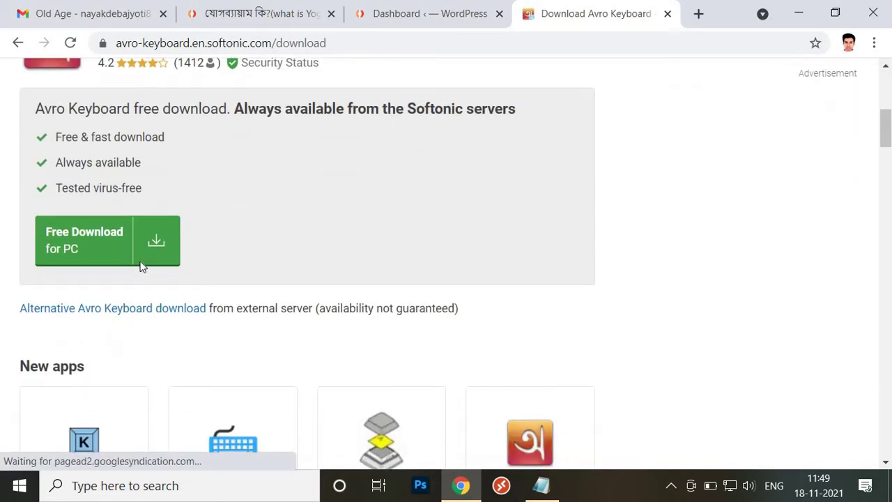
{"action": "left_click", "coordinate": [89, 258]}
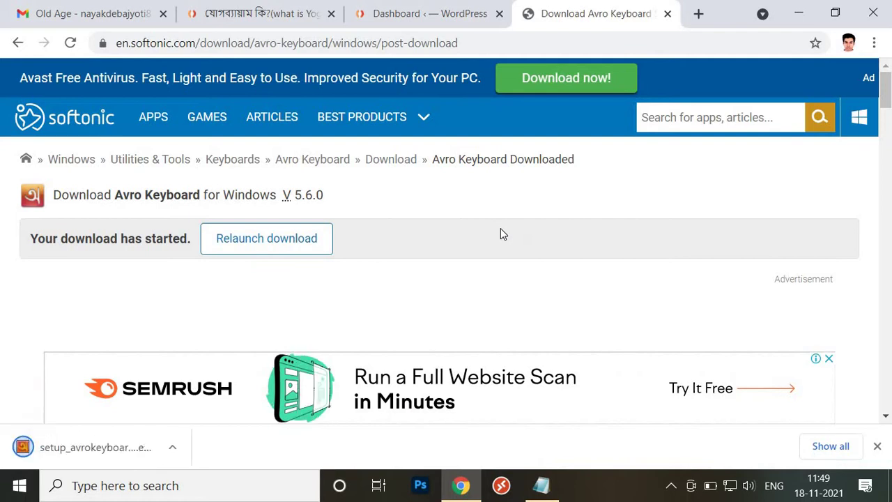
{"action": "left_click", "coordinate": [174, 450]}
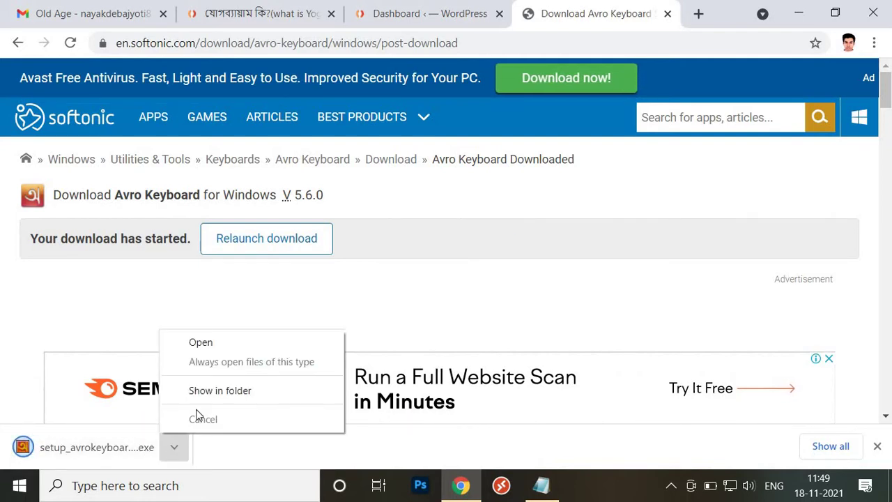
{"action": "left_click", "coordinate": [202, 396]}
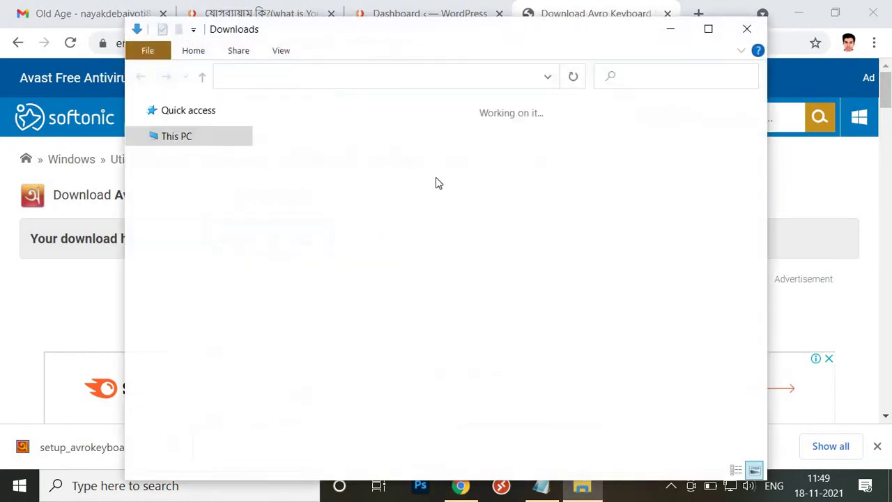
Step: Switch to Notepad and add the line "and then install this software" below the first line of the note
{"action": "left_click", "coordinate": [543, 488]}
{"action": "key", "text": "Return"}
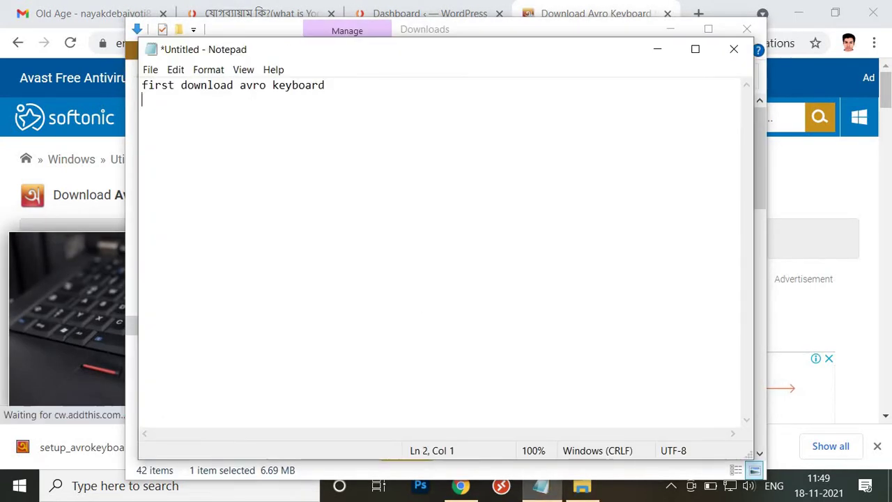
{"action": "type", "text": "and the"}
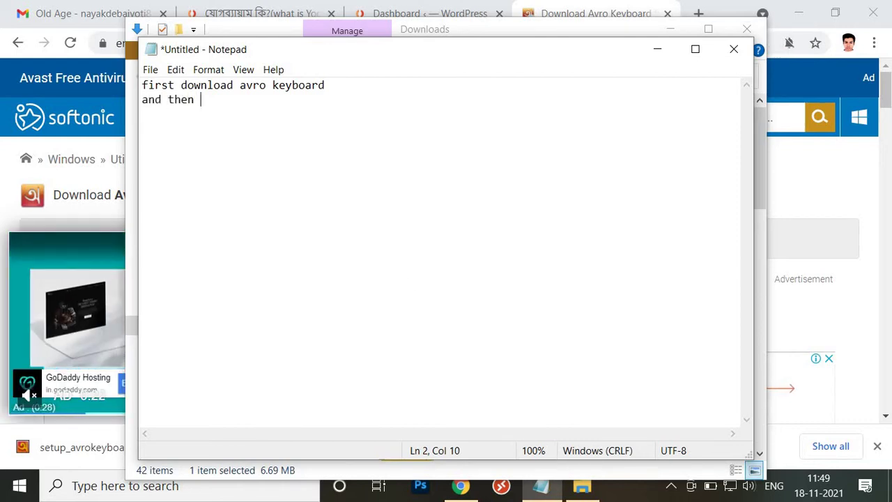
{"action": "type", "text": "n "}
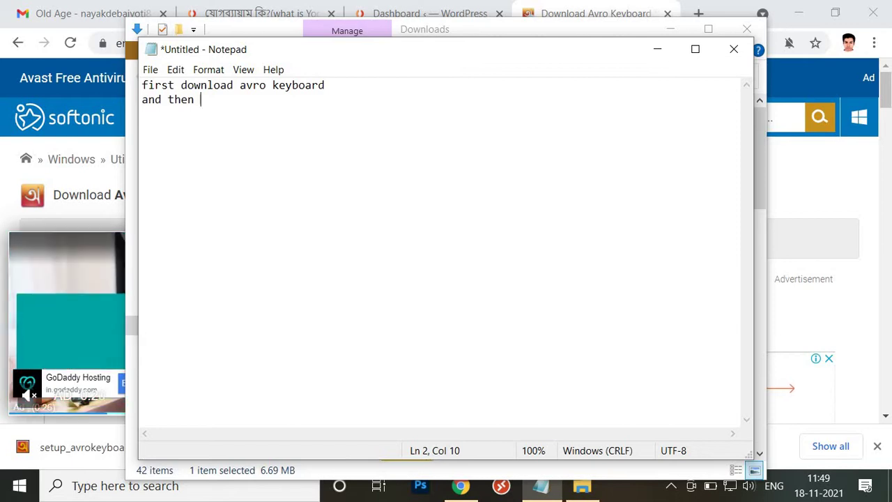
{"action": "type", "text": "install "}
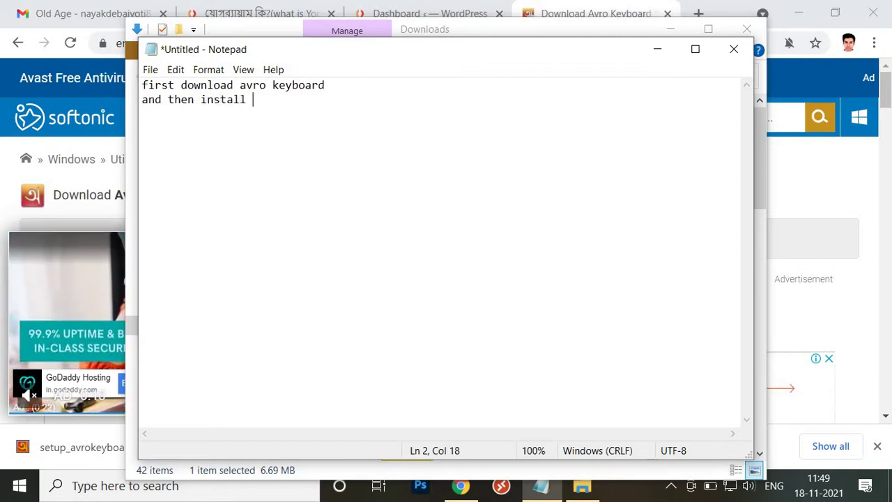
{"action": "type", "text": "this"}
{"action": "key", "text": "BackSpace"}
{"action": "key", "text": "BackSpace"}
{"action": "key", "text": "BackSpace"}
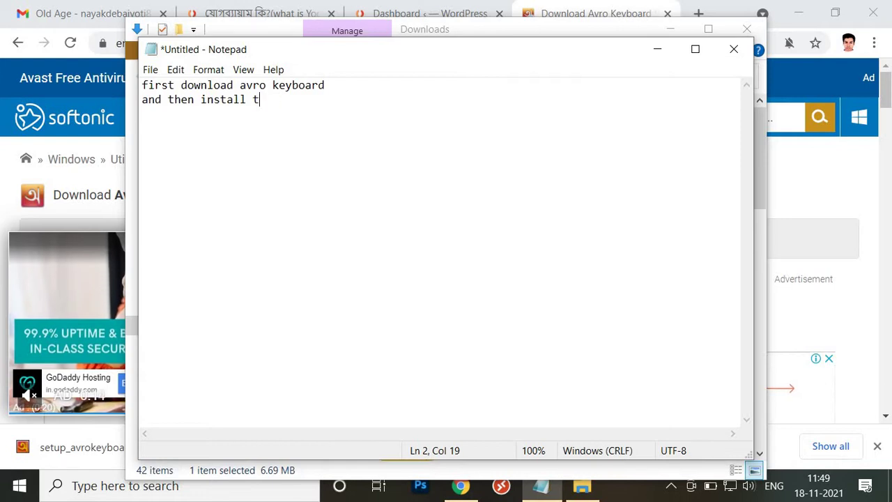
{"action": "type", "text": "this "}
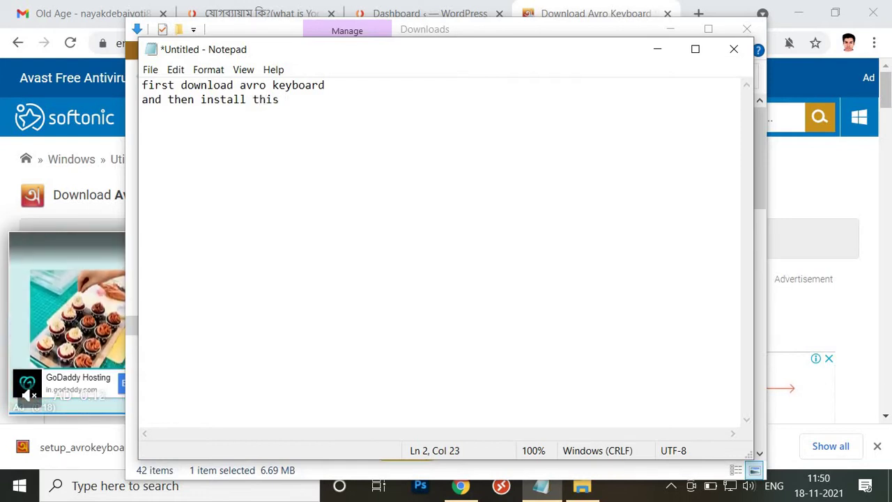
{"action": "type", "text": "so"}
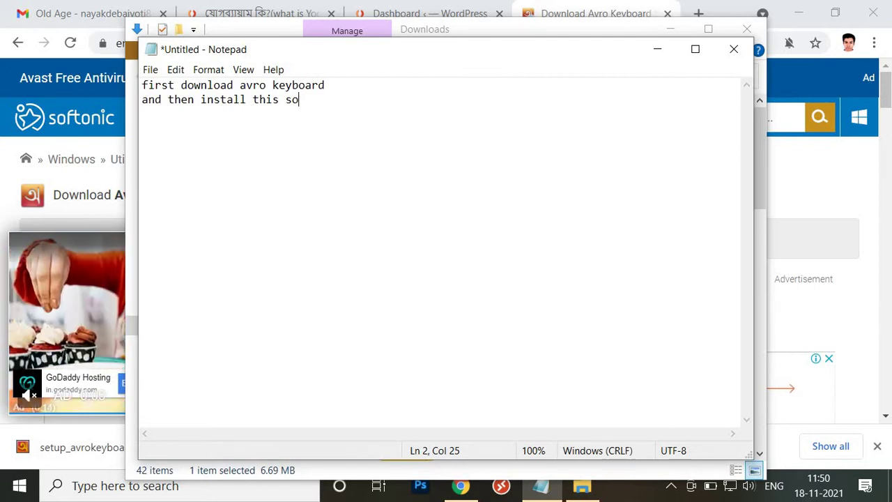
{"action": "type", "text": "ftware"}
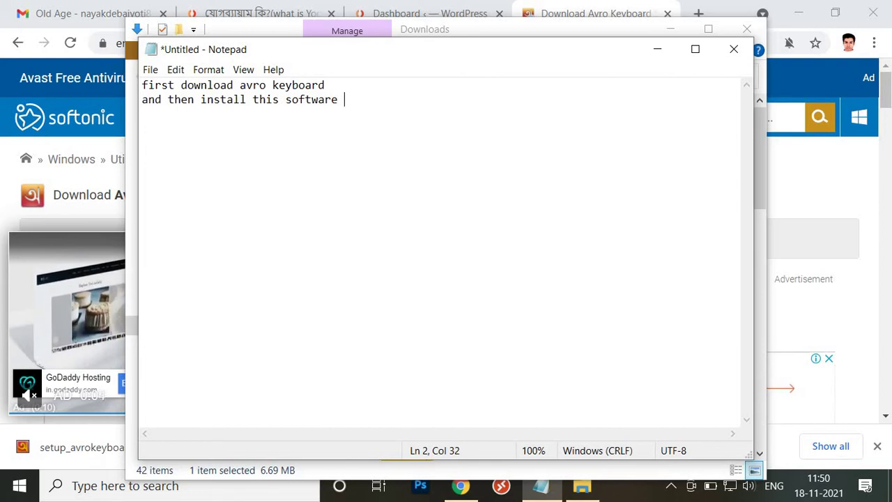
{"action": "key", "text": "Return"}
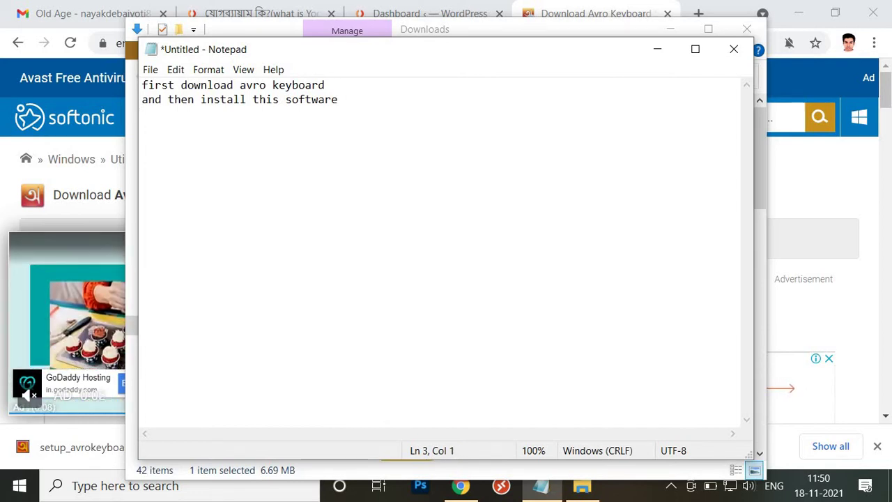
Step: Minimize the open windows to reach the desktop and empty the Recycle Bin
{"action": "left_click", "coordinate": [657, 49]}
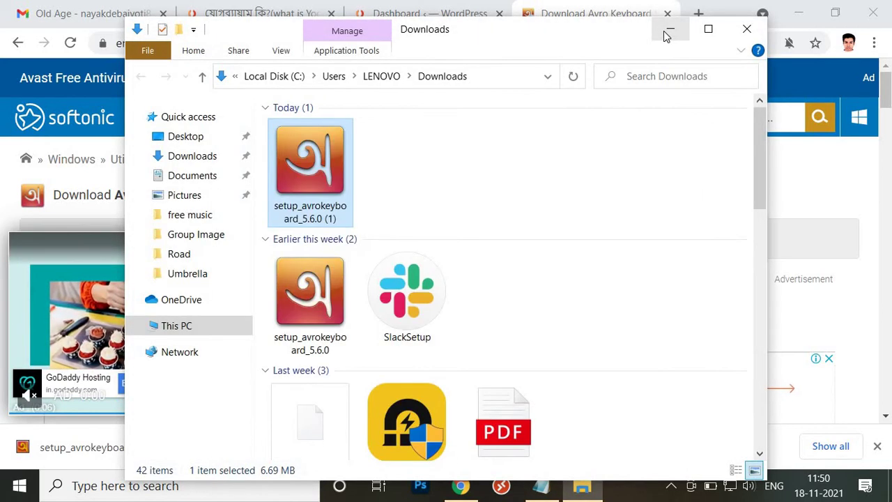
{"action": "left_click", "coordinate": [666, 30]}
{"action": "left_click", "coordinate": [798, 12]}
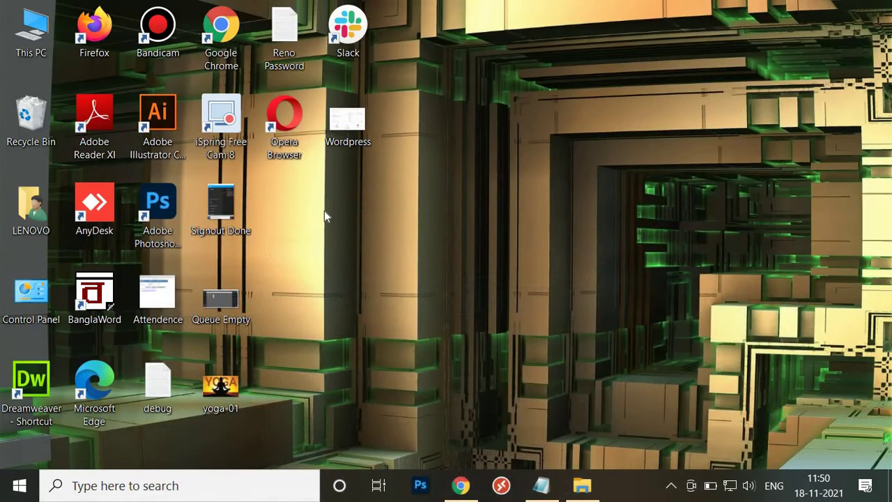
{"action": "right_click", "coordinate": [46, 126]}
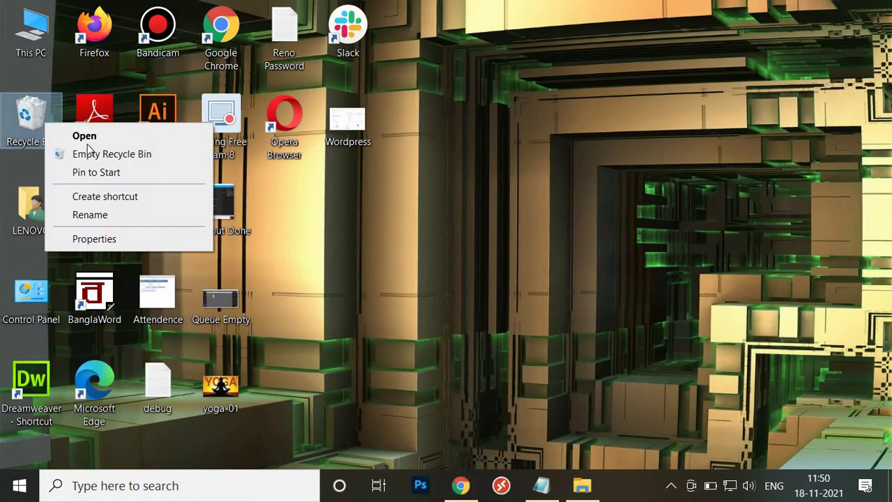
{"action": "left_click", "coordinate": [112, 154]}
{"action": "left_click", "coordinate": [496, 257]}
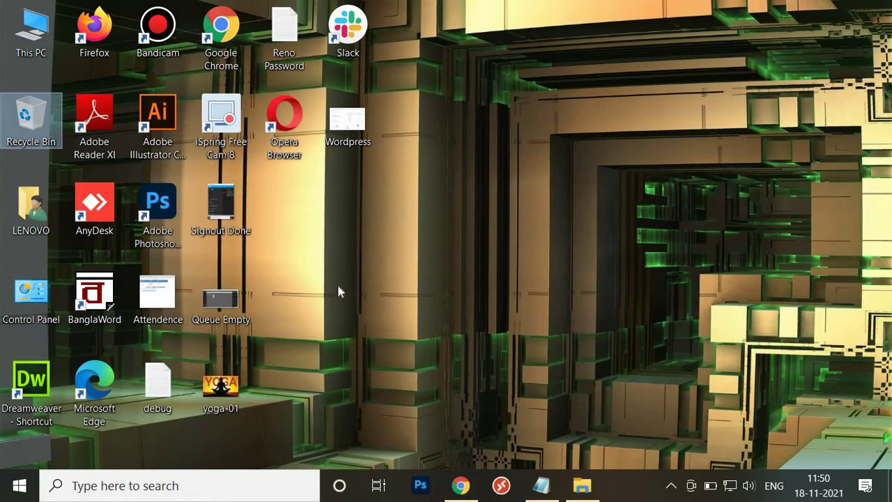
Step: Launch Avro Keyboard and switch its typing language from English to Bangla
{"action": "left_click", "coordinate": [19, 486]}
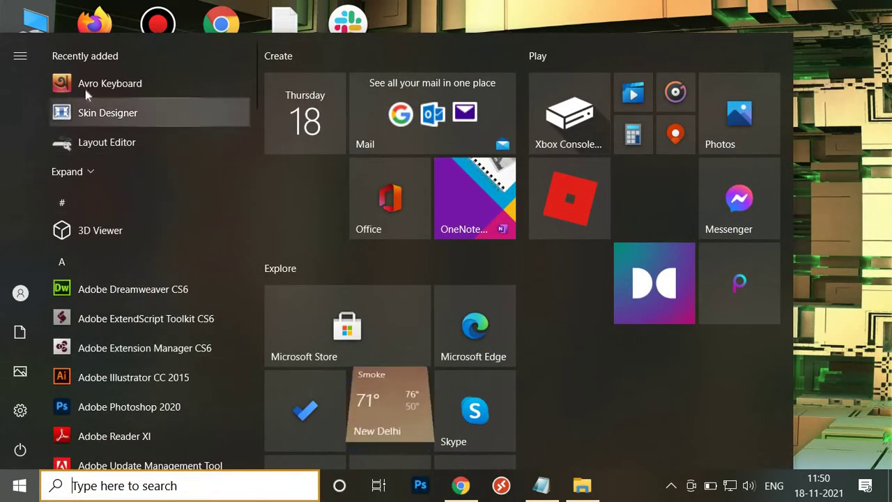
{"action": "left_click", "coordinate": [144, 84]}
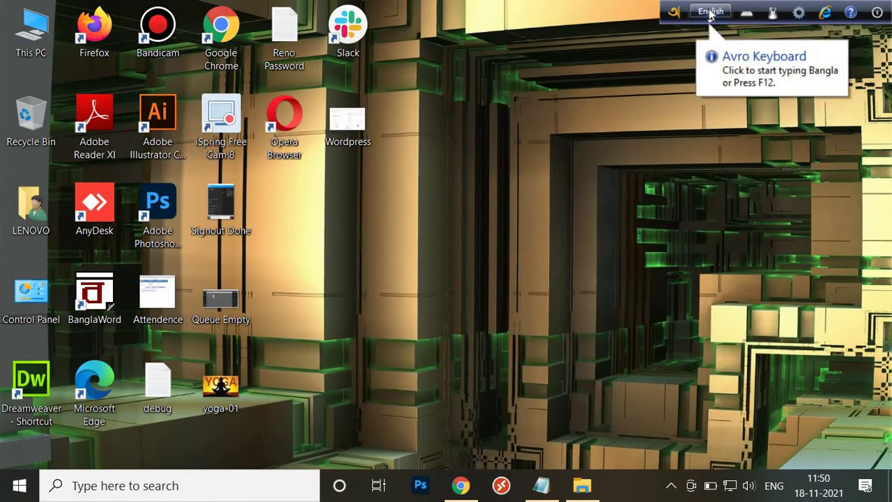
{"action": "left_click", "coordinate": [711, 12]}
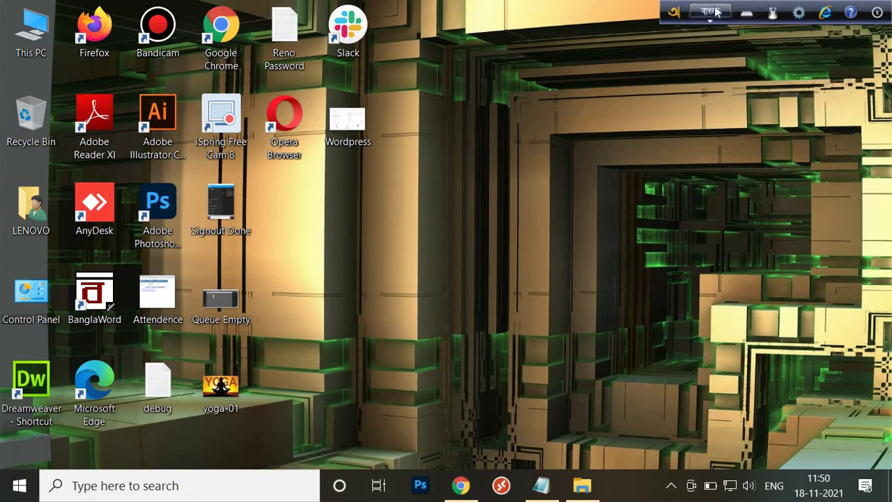
Step: Switch to Chrome and start a new post from the WordPress dashboard of htolock.com
{"action": "left_click", "coordinate": [461, 486]}
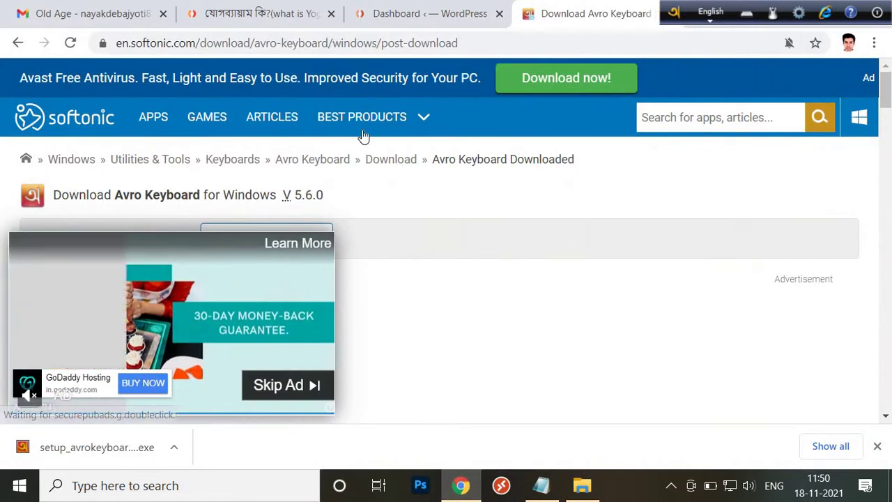
{"action": "left_click", "coordinate": [418, 12]}
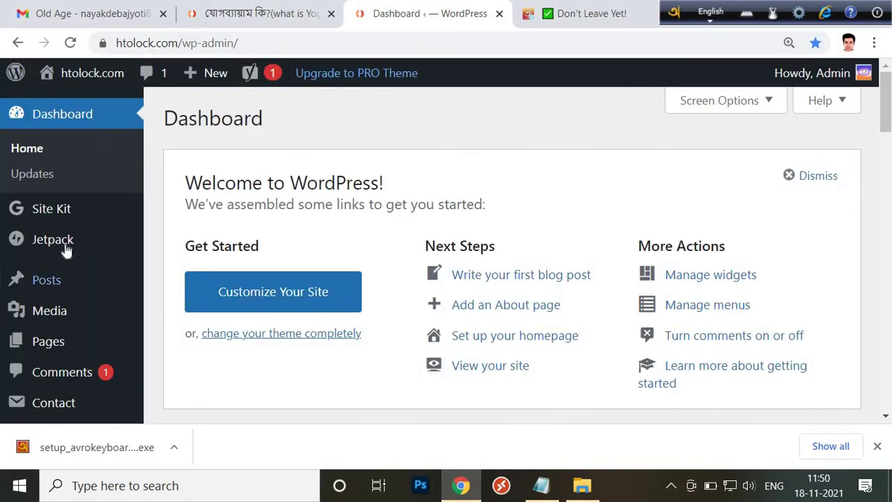
{"action": "left_click", "coordinate": [60, 287]}
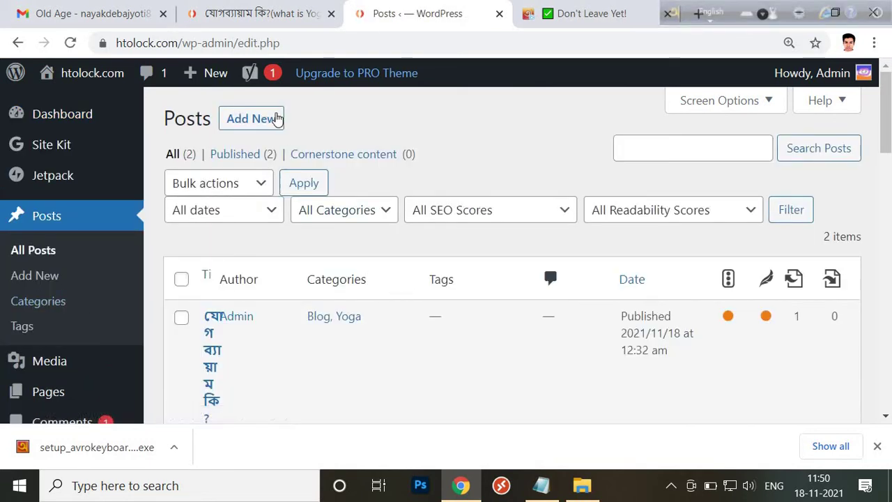
{"action": "left_click", "coordinate": [274, 120]}
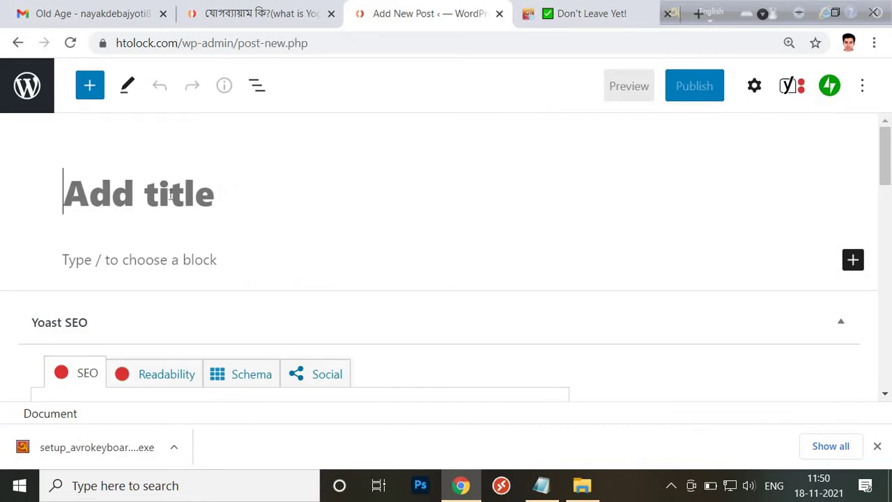
Step: Remove the trial text "ei" from the post title and switch Avro Keyboard's typing language to Bangla
{"action": "type", "text": "ei"}
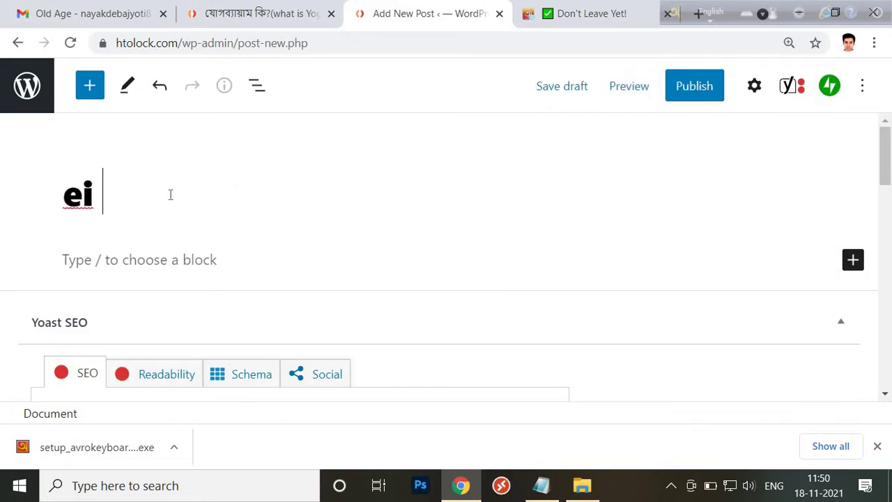
{"action": "key", "text": "BackSpace"}
{"action": "left_click", "coordinate": [711, 12]}
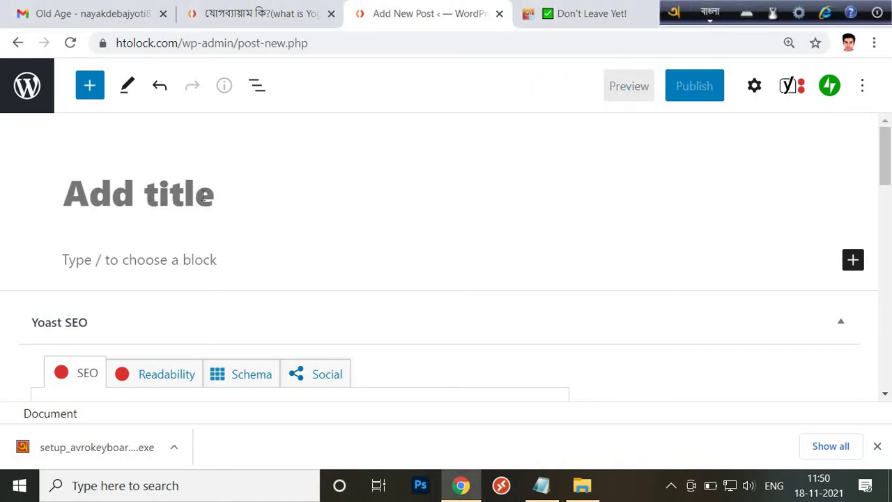
Step: Write "এই ভাবে ডাউনলোড করে বাংলা টাইপ" as the beginning of the post title
{"action": "type", "text": "ei vabe"}
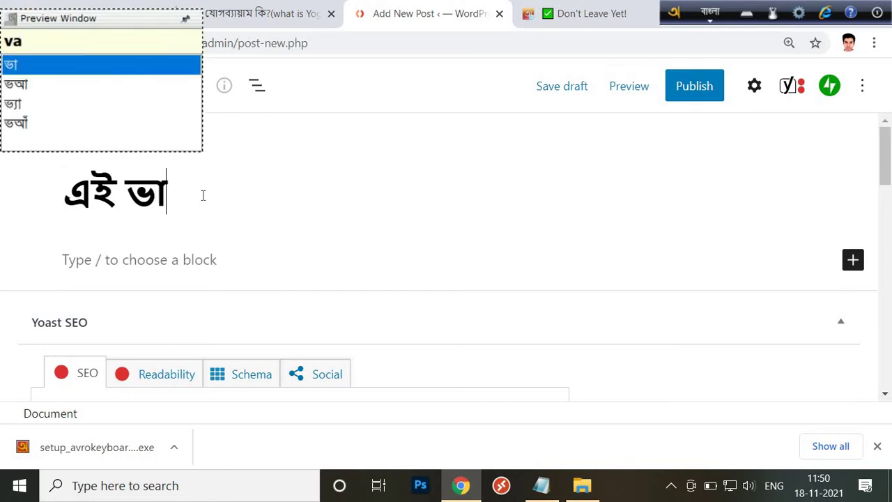
{"action": "type", "text": " down"}
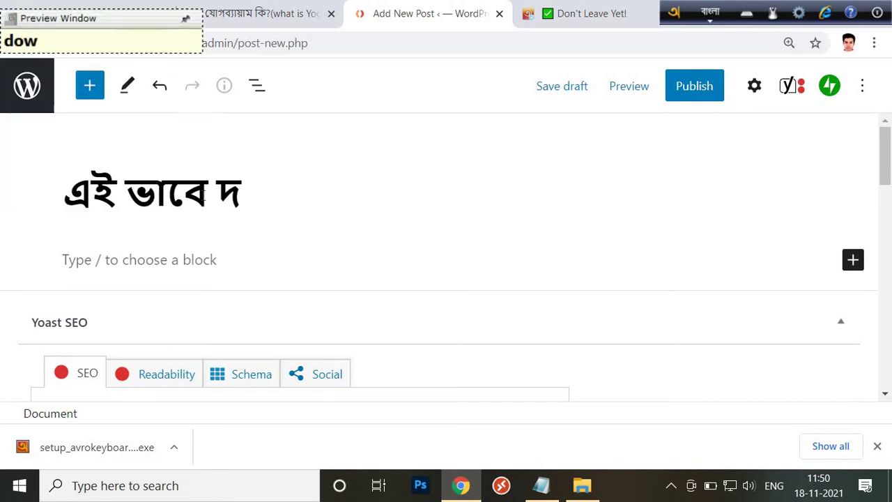
{"action": "type", "text": "load"}
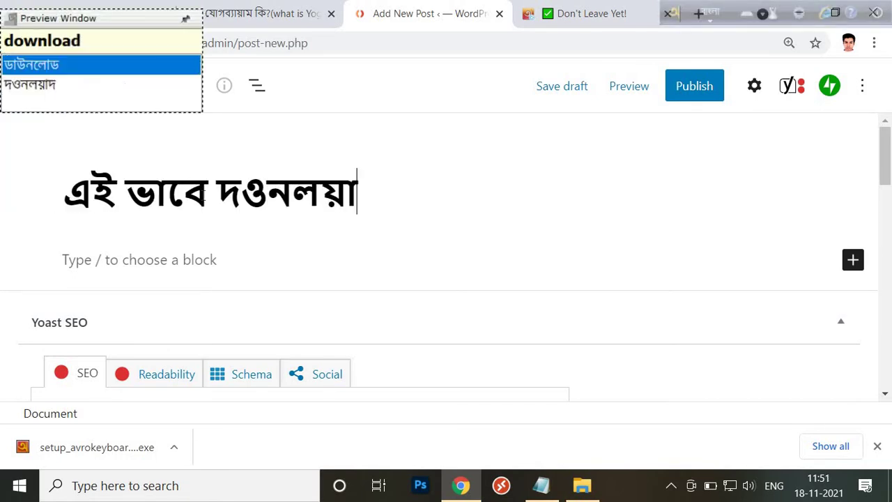
{"action": "type", "text": " kore "}
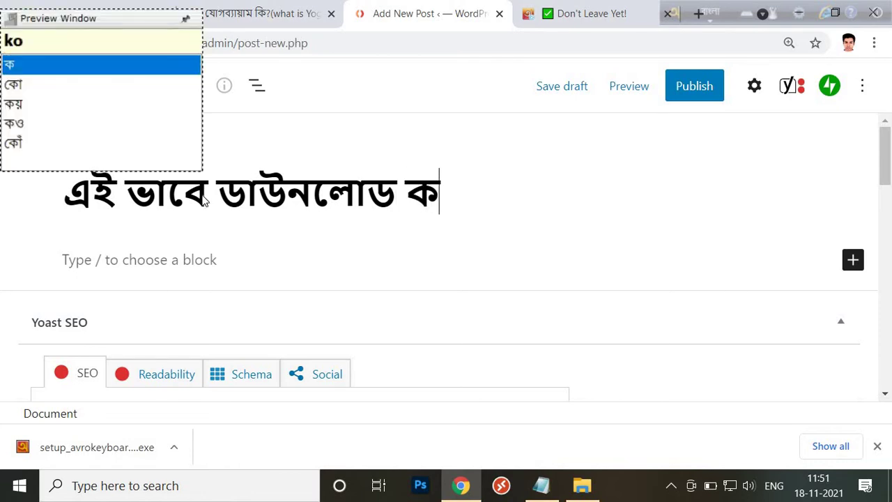
{"action": "type", "text": "bangla "}
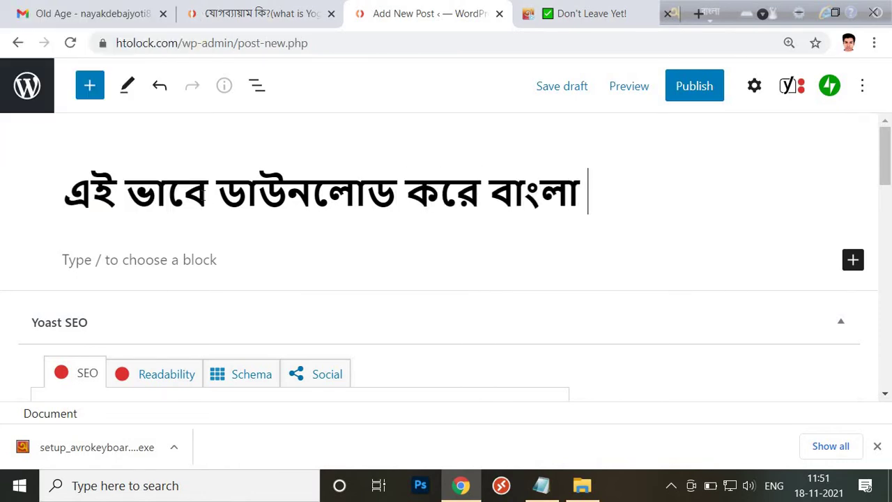
{"action": "type", "text": "type"}
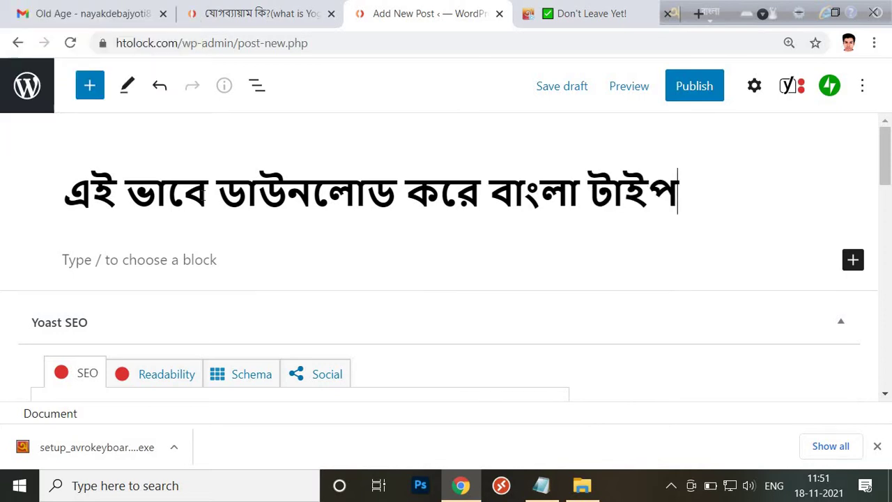
Step: Add the word "করতে" after "টাইপ" in the post title, correcting the misspelled first attempt
{"action": "type", "text": " kote"}
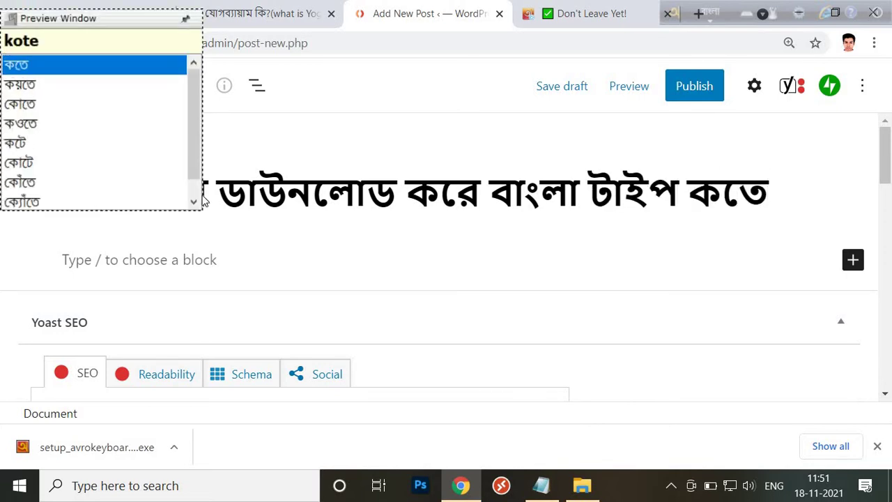
{"action": "key", "text": "BackSpace"}
{"action": "key", "text": "BackSpace"}
{"action": "key", "text": "BackSpace"}
{"action": "key", "text": "BackSpace"}
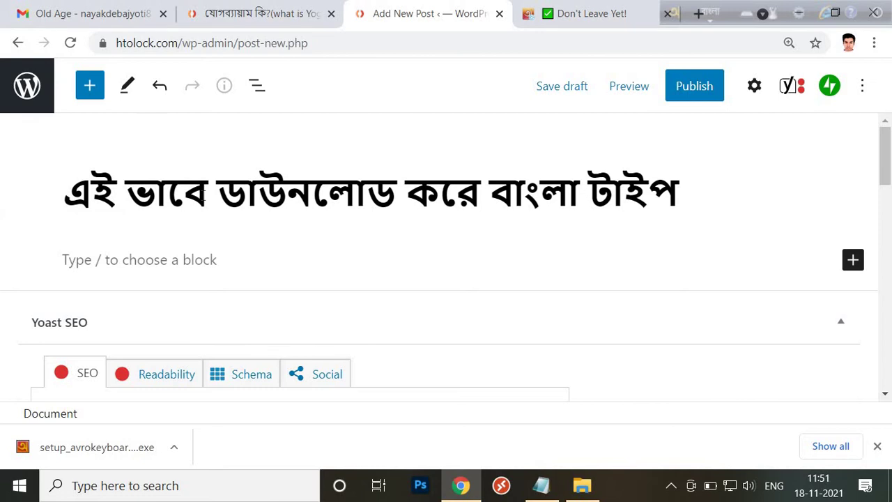
{"action": "type", "text": "korte "}
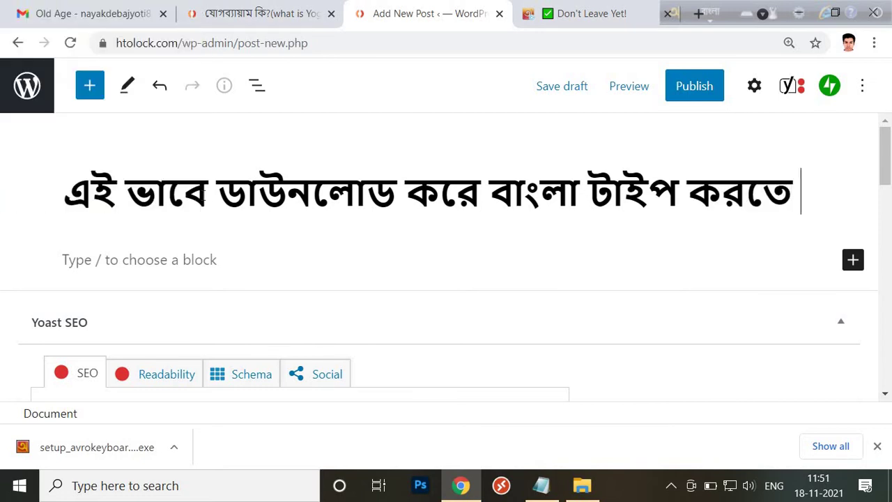
Step: Append the word "পারবেন" to the post title, clearing and retyping the misspelled versions
{"action": "type", "text": "parb"}
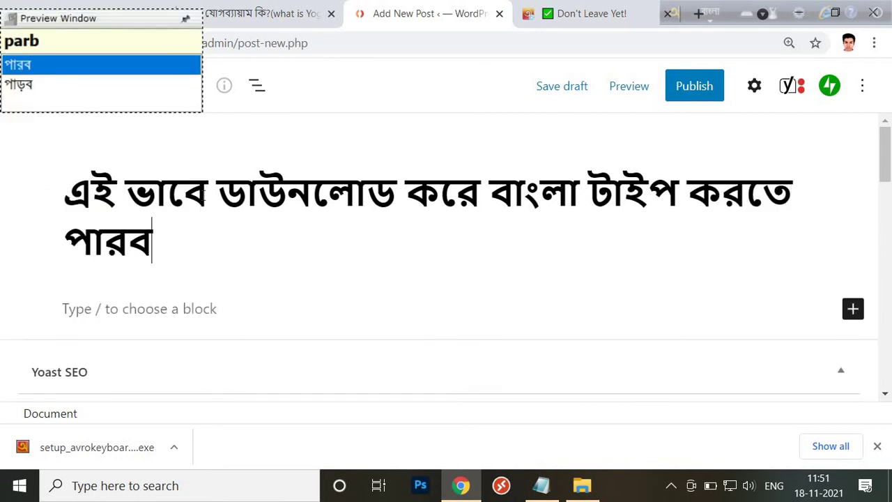
{"action": "key", "text": "BackSpace"}
{"action": "type", "text": "r"}
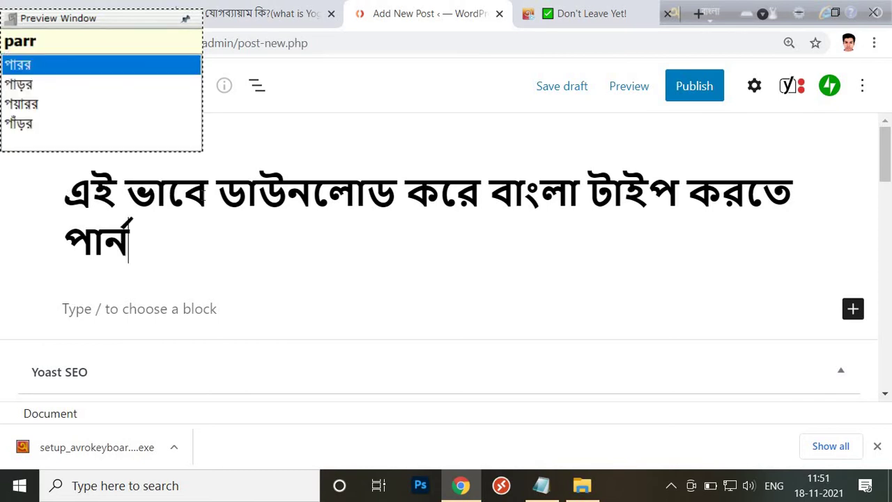
{"action": "type", "text": "ben"}
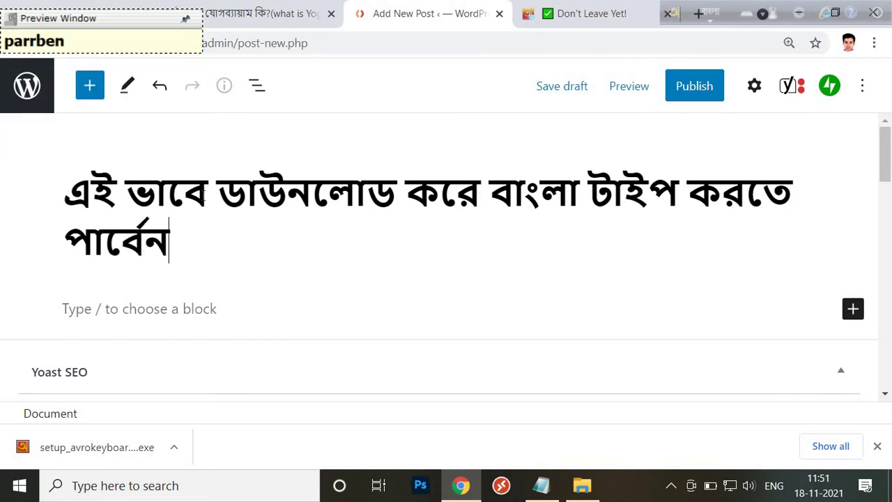
{"action": "key", "text": "BackSpace"}
{"action": "key", "text": "BackSpace"}
{"action": "key", "text": "BackSpace"}
{"action": "key", "text": "BackSpace"}
{"action": "key", "text": "BackSpace"}
{"action": "key", "text": "BackSpace"}
{"action": "key", "text": "BackSpace"}
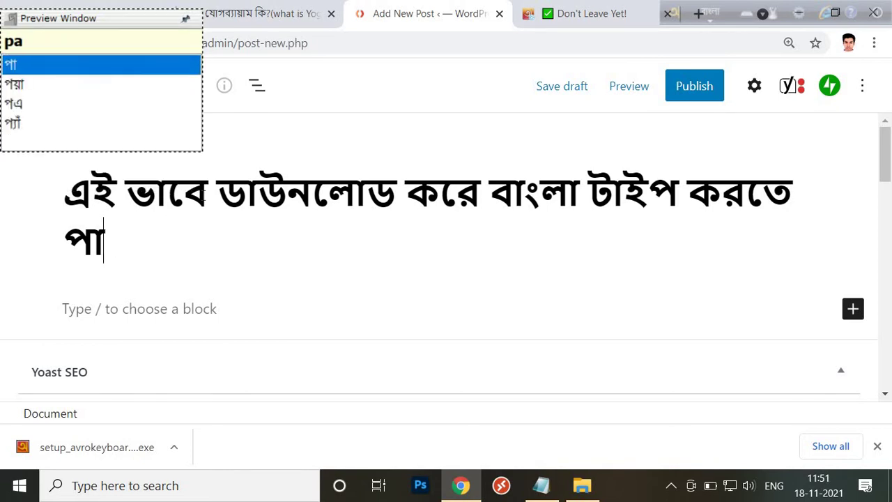
{"action": "type", "text": "par"}
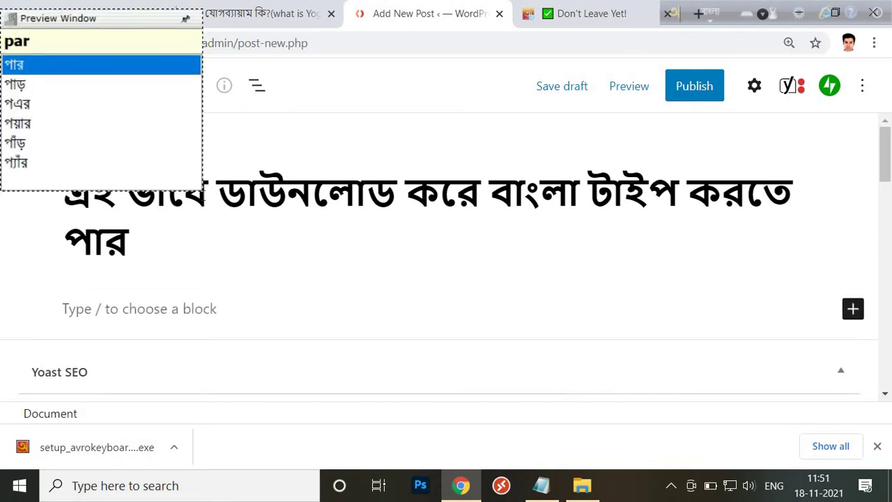
{"action": "type", "text": "ben"}
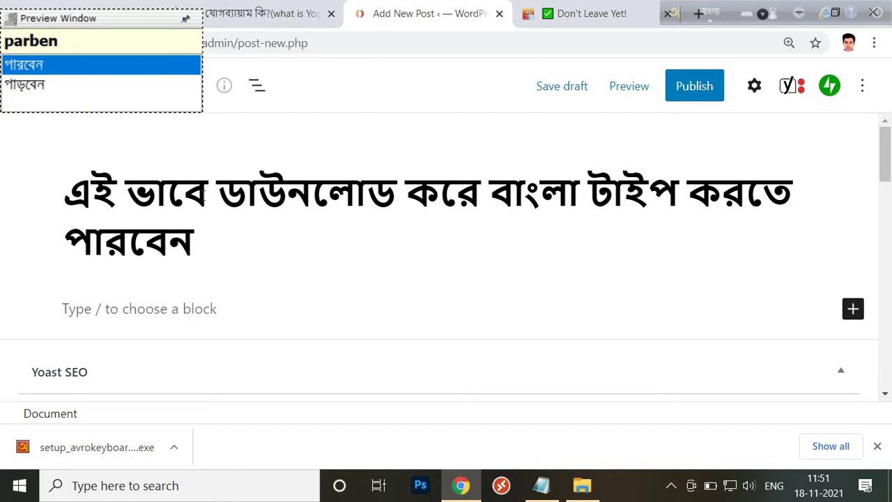
Step: Complete the Bangla sentence in the post title with "খুব সহজে"
{"action": "type", "text": " k"}
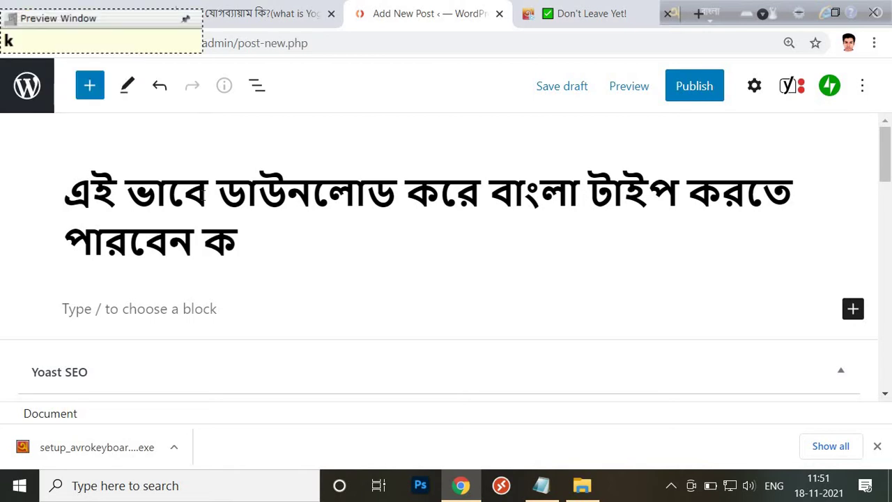
{"action": "type", "text": "hub "}
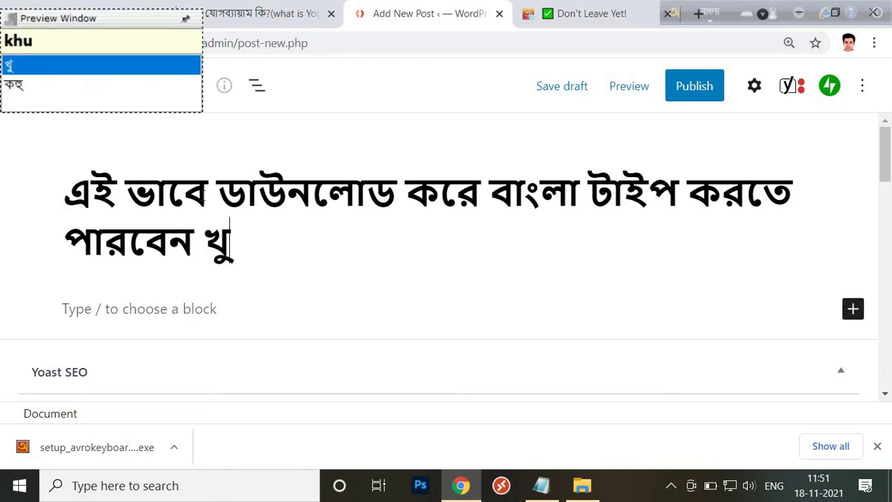
{"action": "type", "text": "sohoj"}
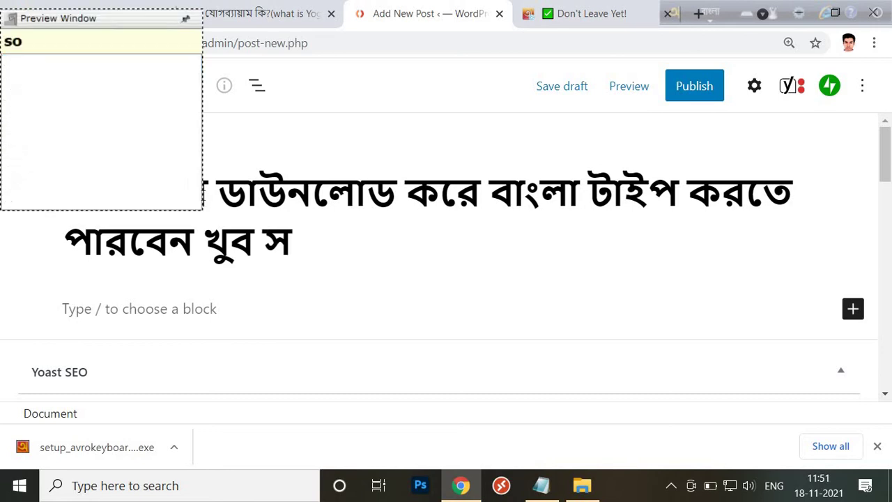
{"action": "type", "text": "e"}
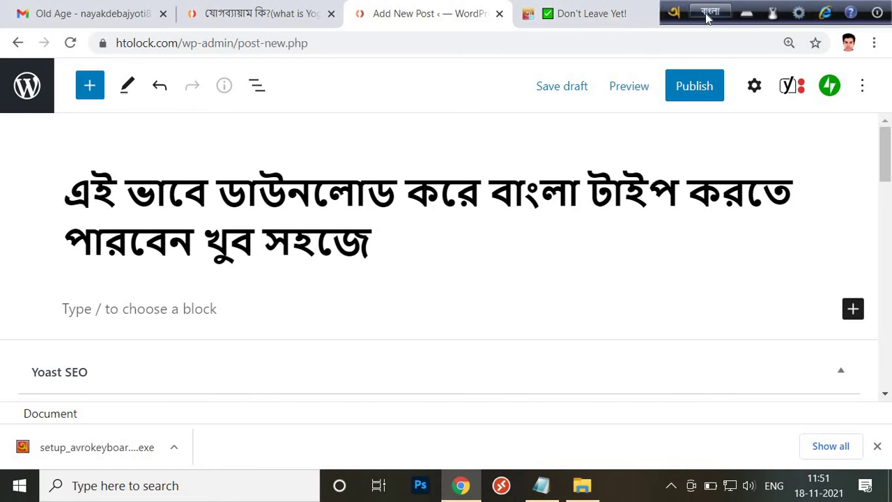
Step: Switch the typing language back to English and append "thanku so much" to the end of the post title
{"action": "left_click", "coordinate": [388, 242]}
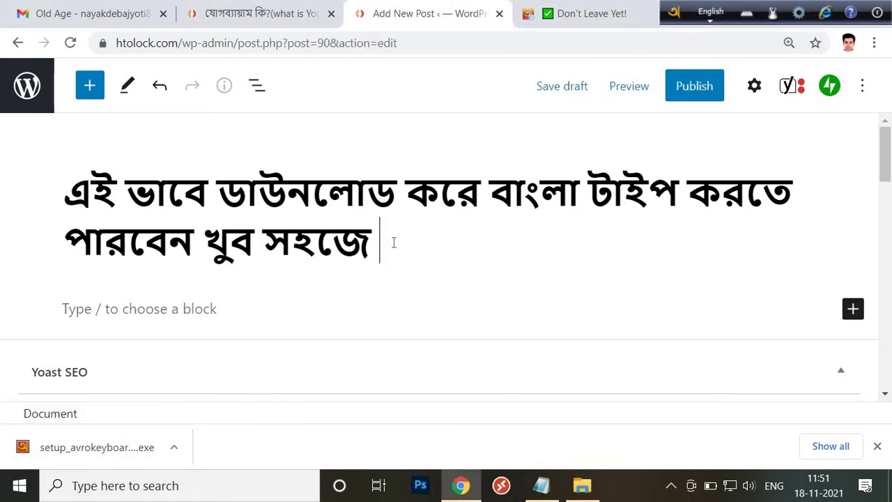
{"action": "type", "text": "thanku "}
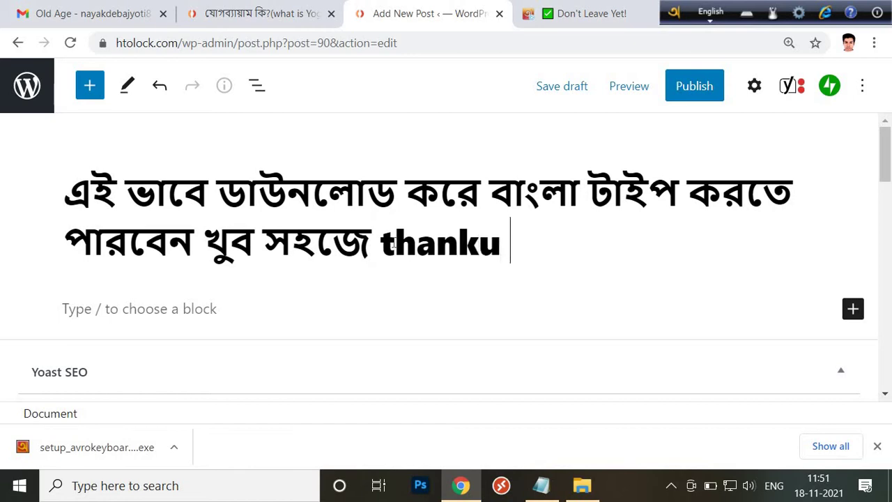
{"action": "type", "text": "so m"}
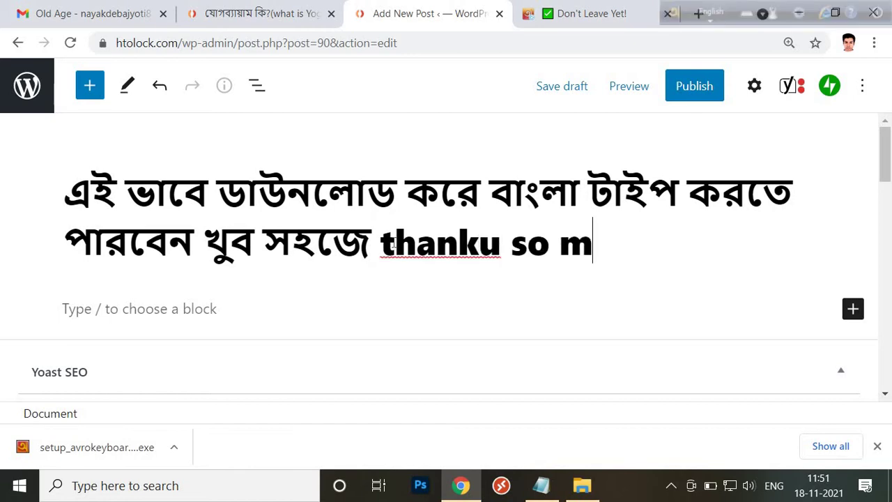
{"action": "type", "text": "uch"}
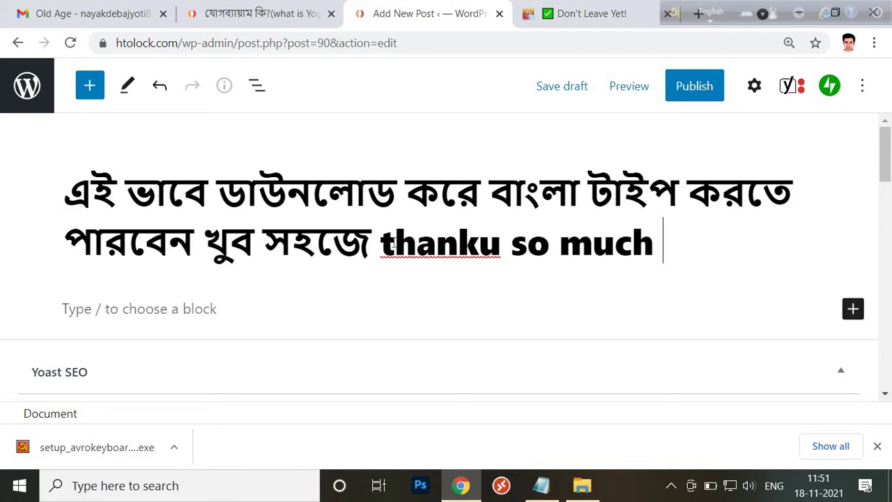
Step: Continue the English part of the post title with "please subscribe my channel"
{"action": "type", "text": "pl"}
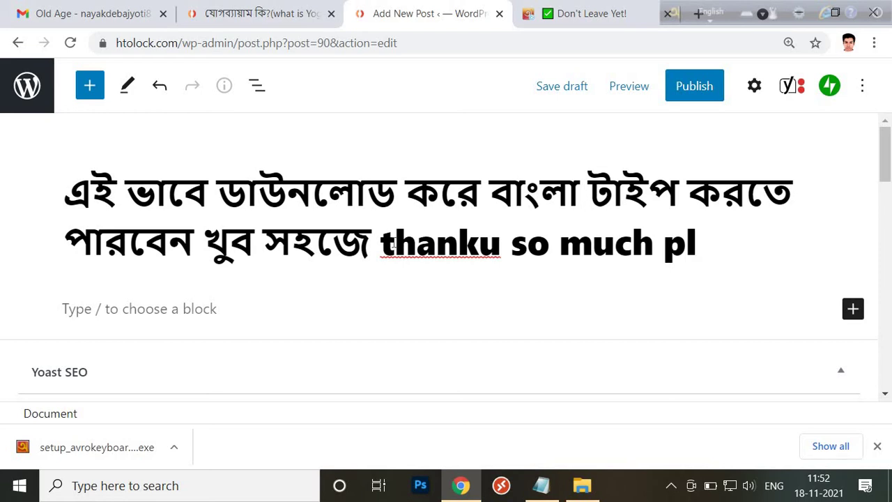
{"action": "type", "text": "ease"}
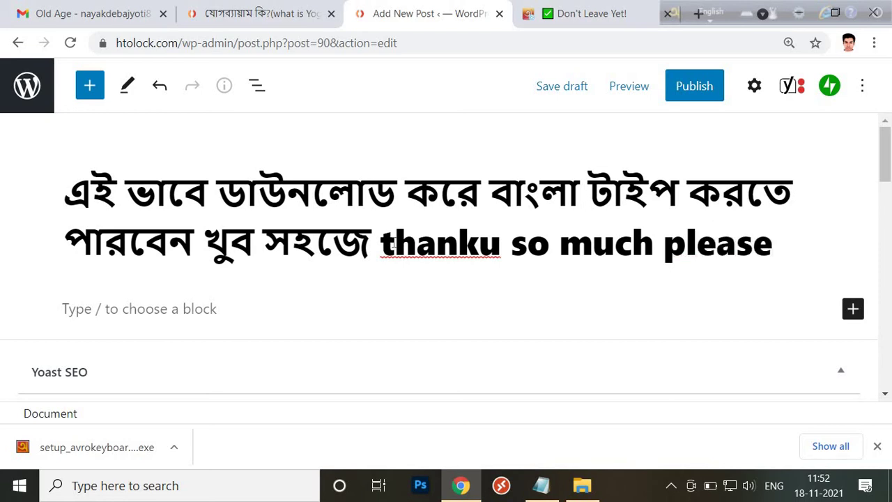
{"action": "type", "text": " sub"}
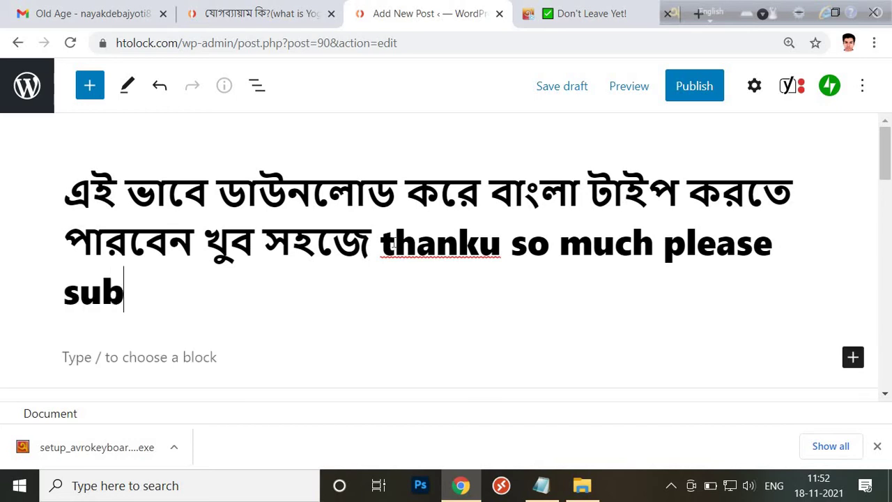
{"action": "type", "text": "scribe "}
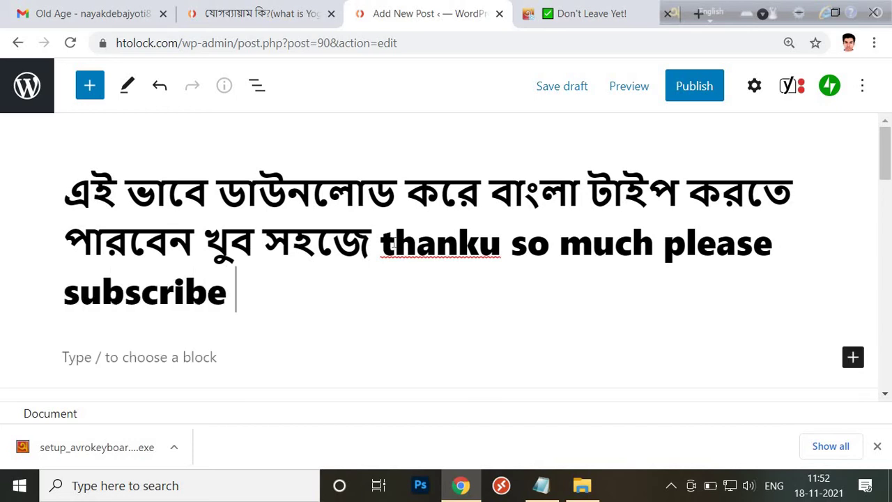
{"action": "type", "text": "my"}
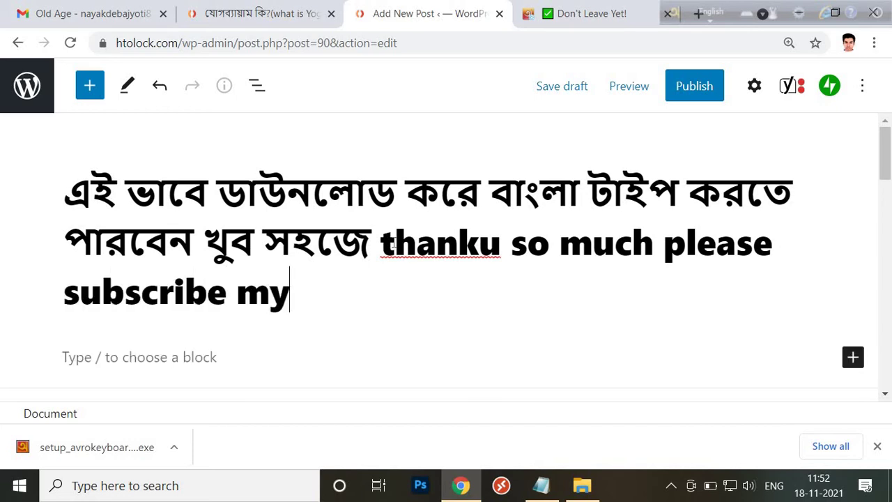
{"action": "type", "text": " channel "}
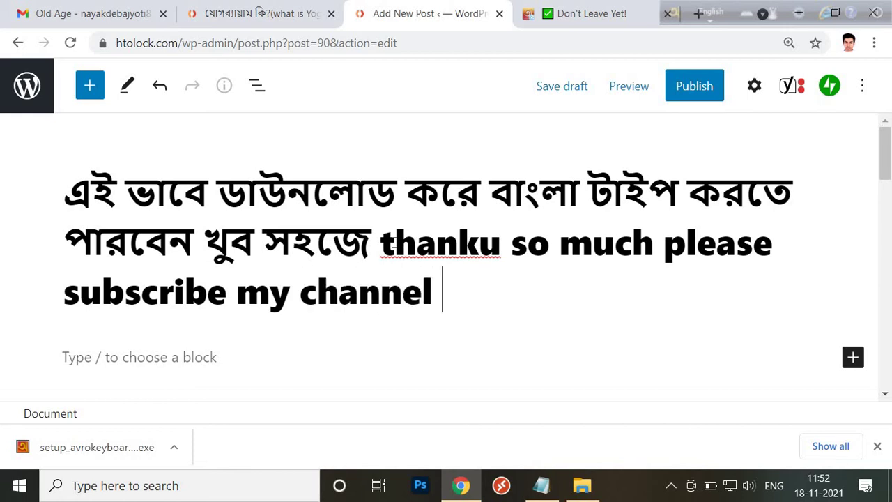
Step: Append "and press the bell icon" to the post title after "channel"
{"action": "type", "text": "a"}
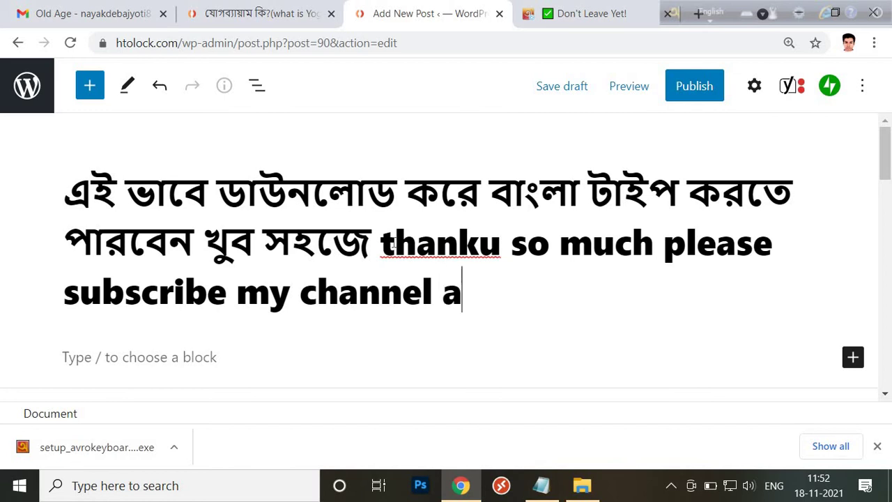
{"action": "type", "text": "nd p"}
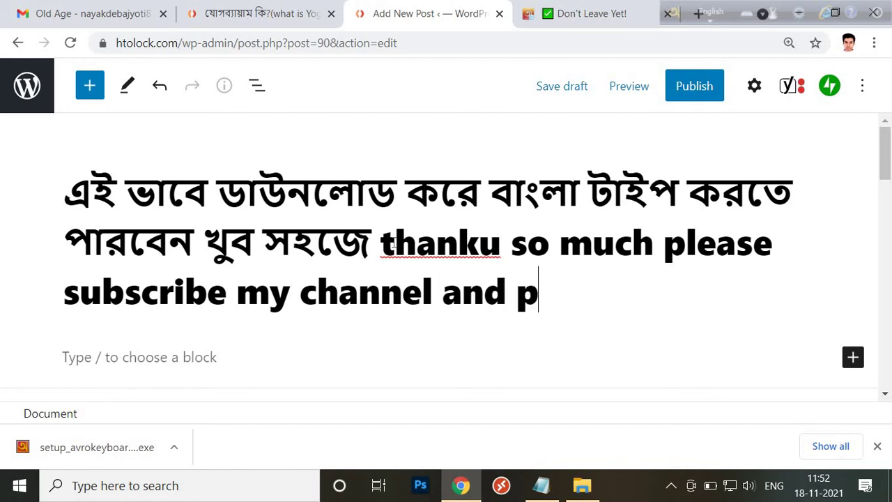
{"action": "type", "text": "ress "}
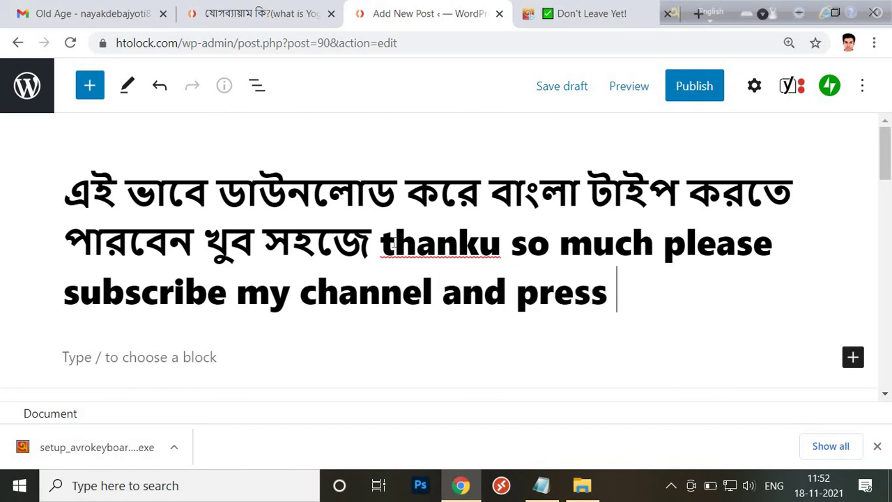
{"action": "type", "text": "the bell"}
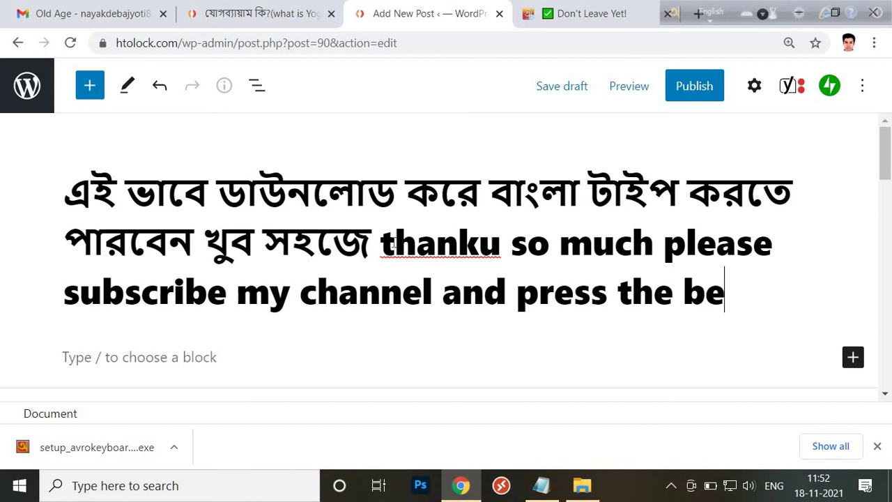
{"action": "type", "text": "i"}
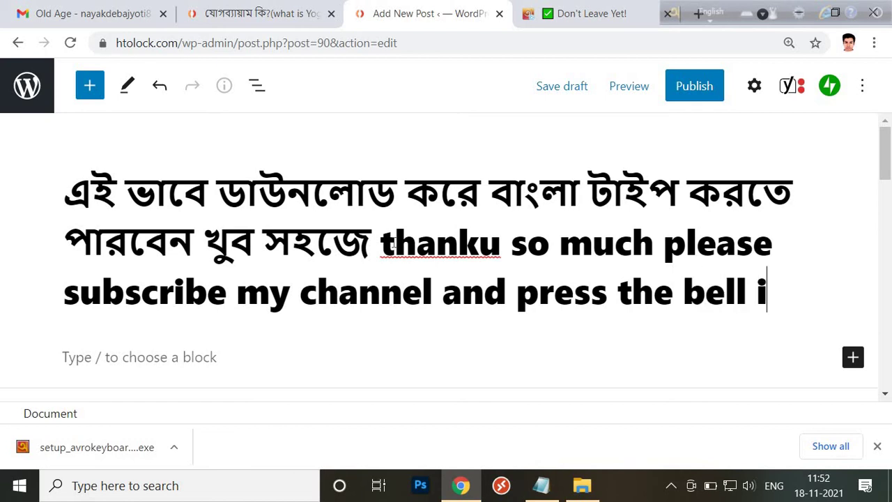
{"action": "type", "text": "con "}
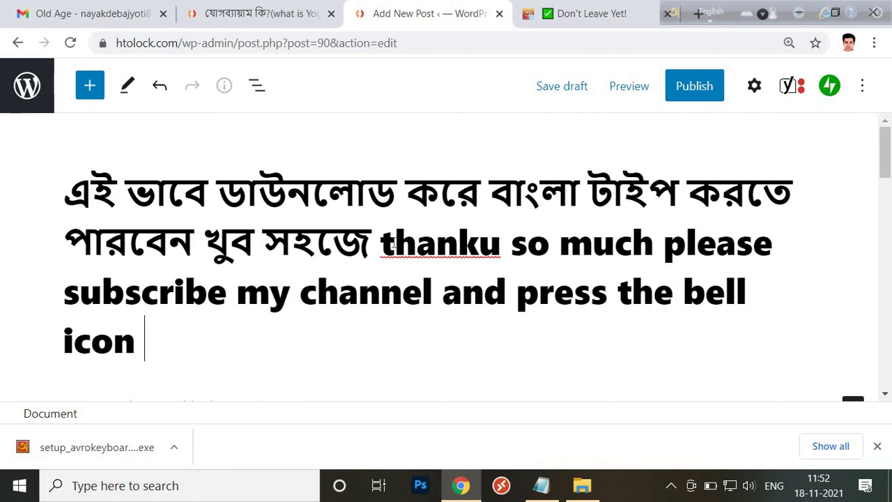
Step: Continue the post title with "get more" after "icon", fixing the typing slip
{"action": "type", "text": "get mo"}
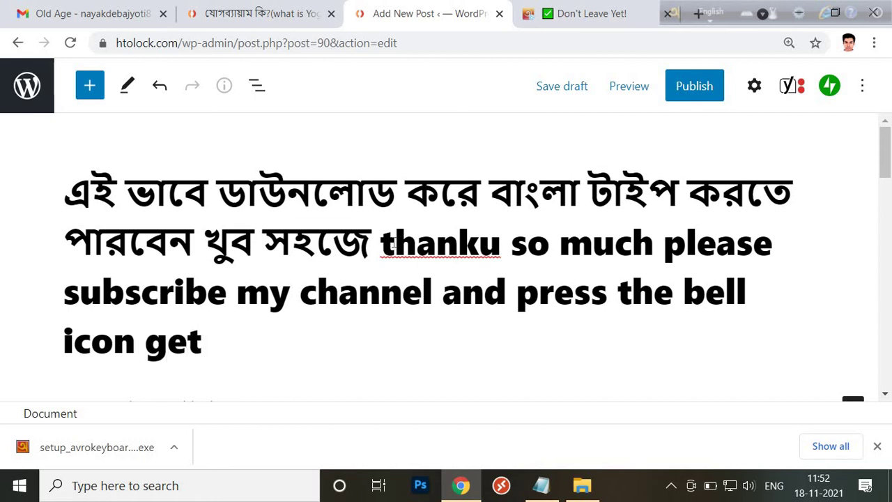
{"action": "key", "text": "BackSpace"}
{"action": "key", "text": "BackSpace"}
{"action": "type", "text": "more la"}
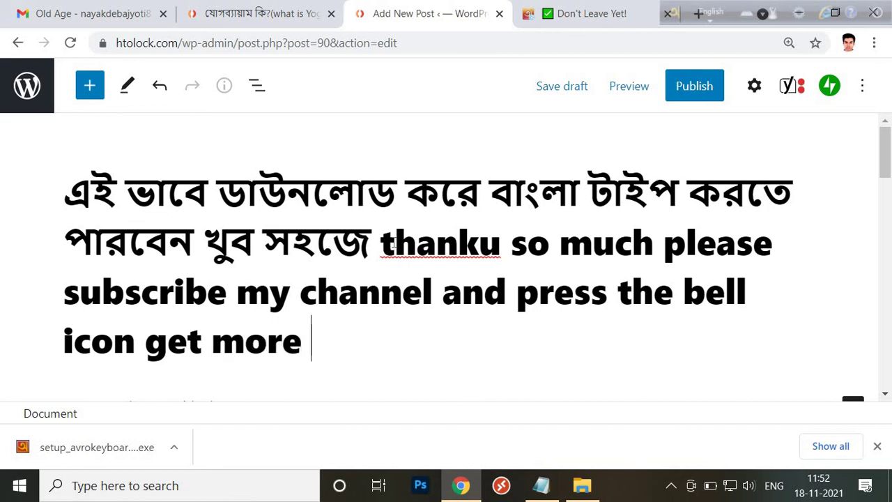